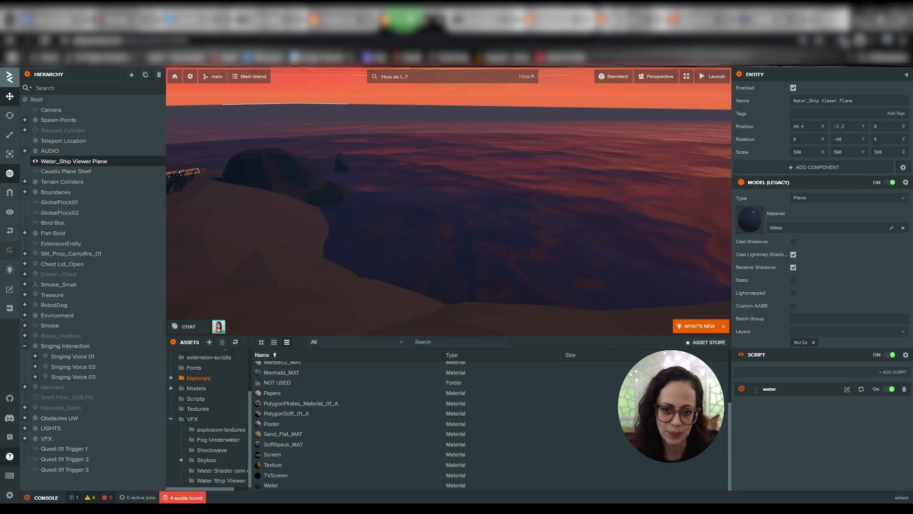
Step: Switch to Unity and examine the Bitgem StylisedWater URP assets and the WaterVolume-URP shader graph, returning to the scene
click(833, 500)
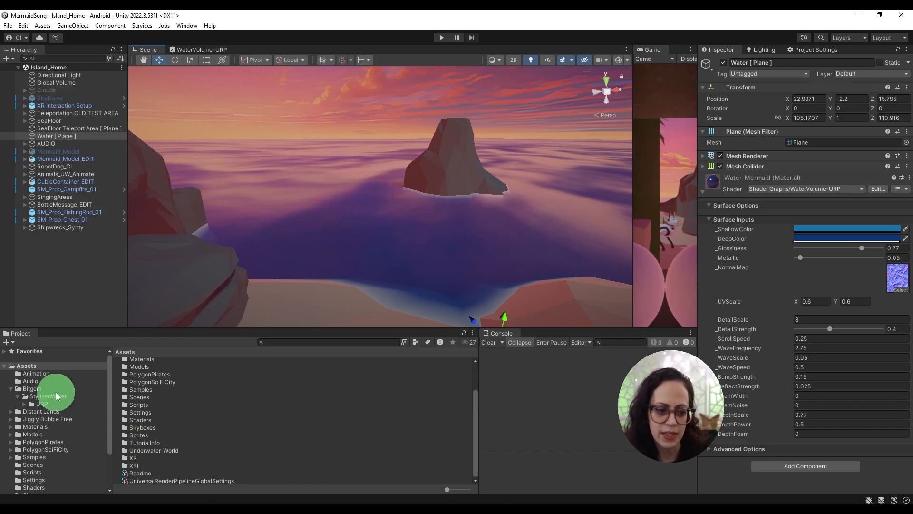
click(41, 389)
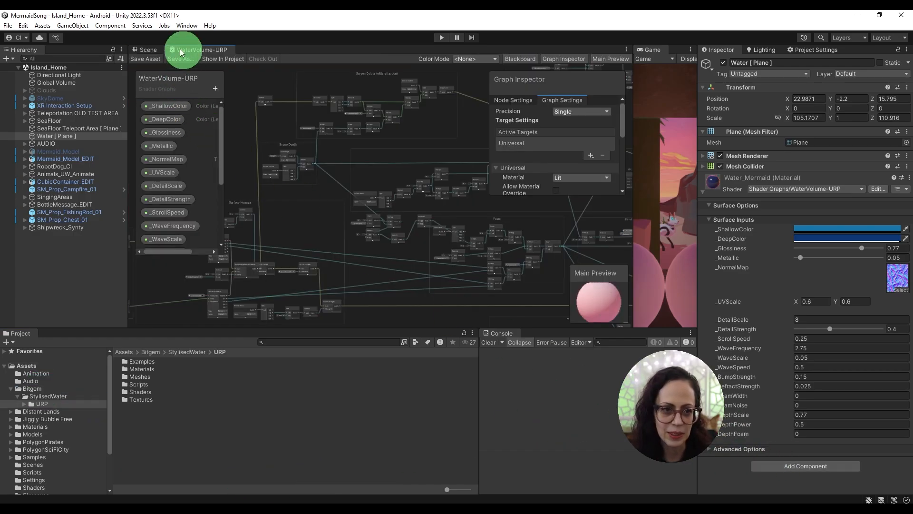
click(141, 50)
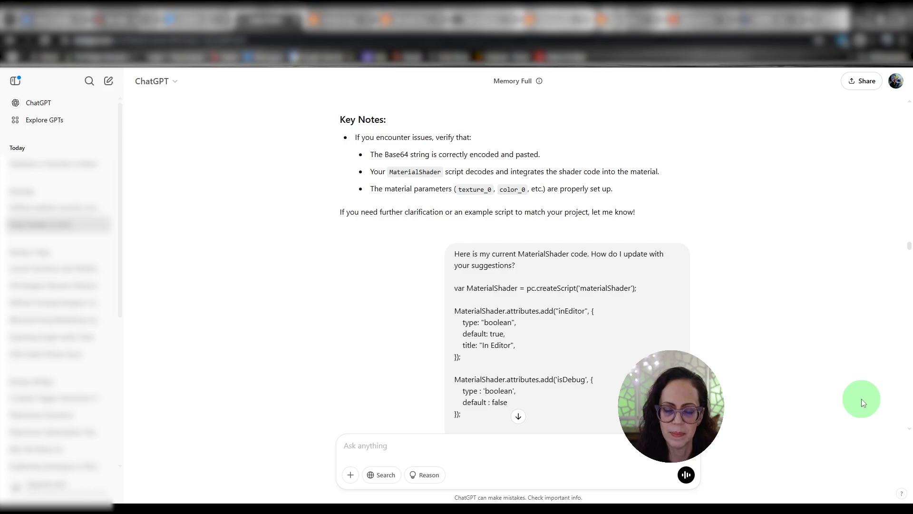
Step: Read through the ChatGPT conversation containing the MaterialShader script and its suggested update
scroll(863, 381, down, 15)
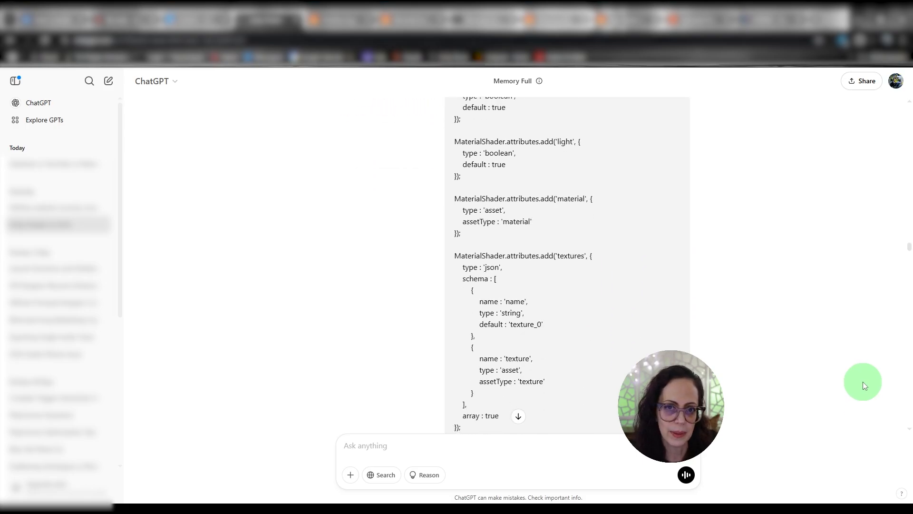
scroll(862, 382, down, 15)
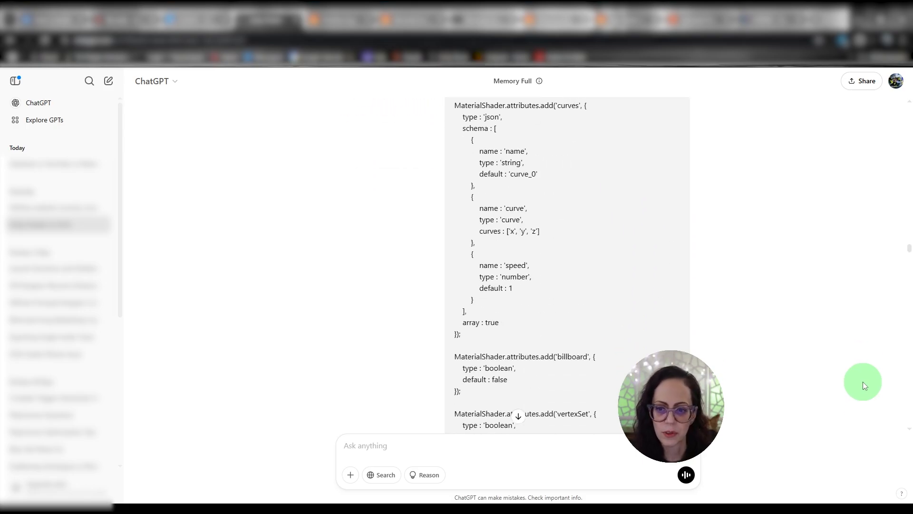
scroll(863, 381, down, 15)
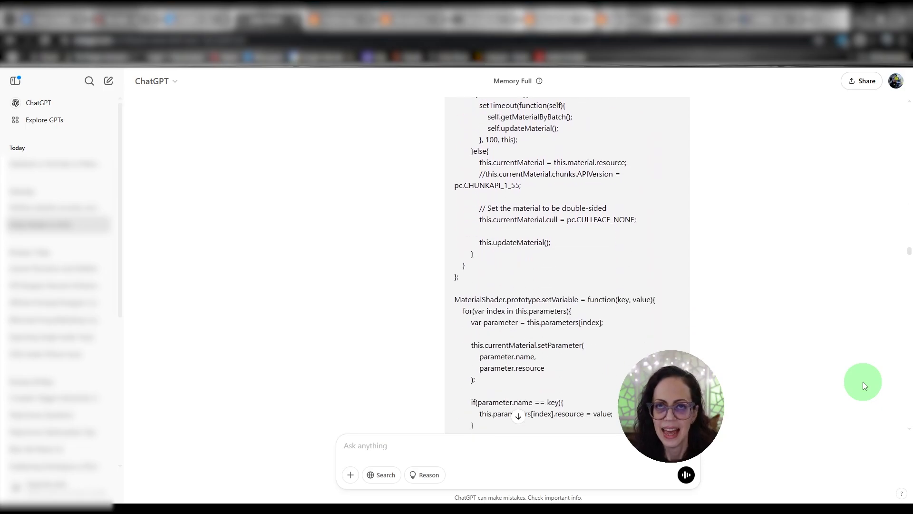
scroll(862, 381, down, 12)
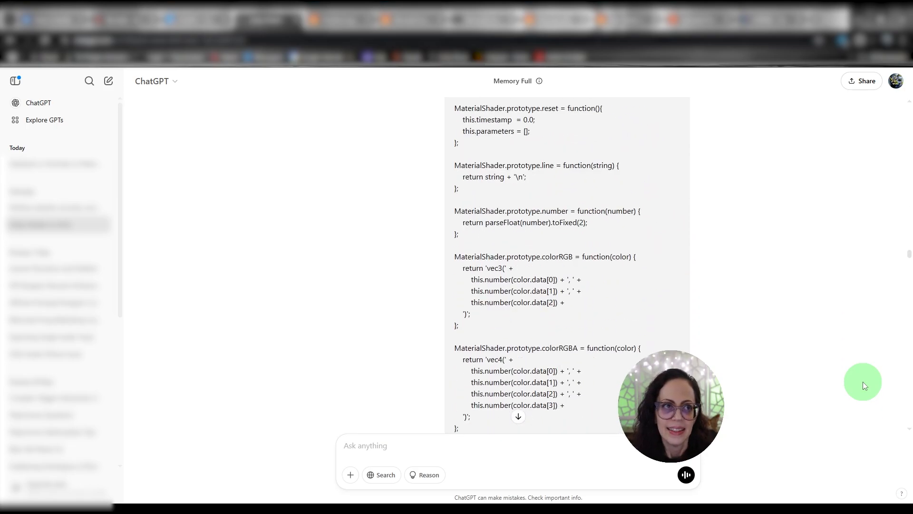
scroll(863, 382, down, 12)
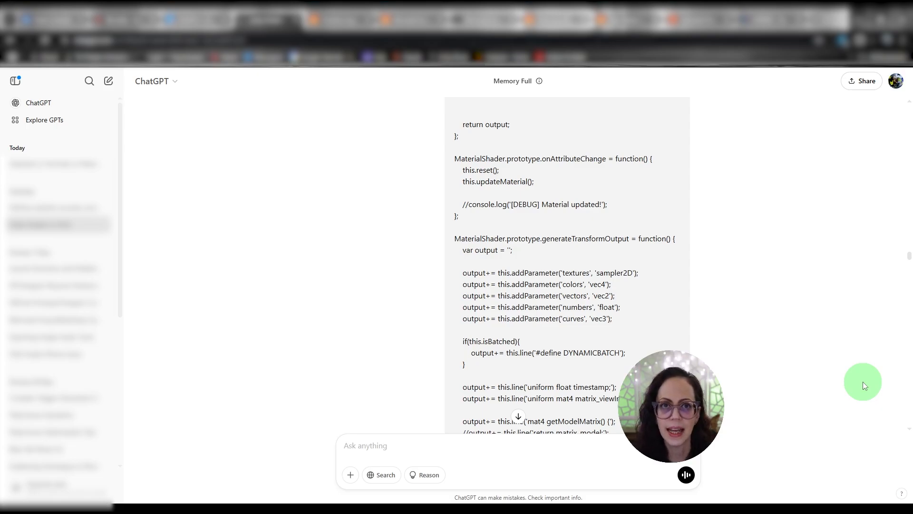
scroll(844, 341, down, 10)
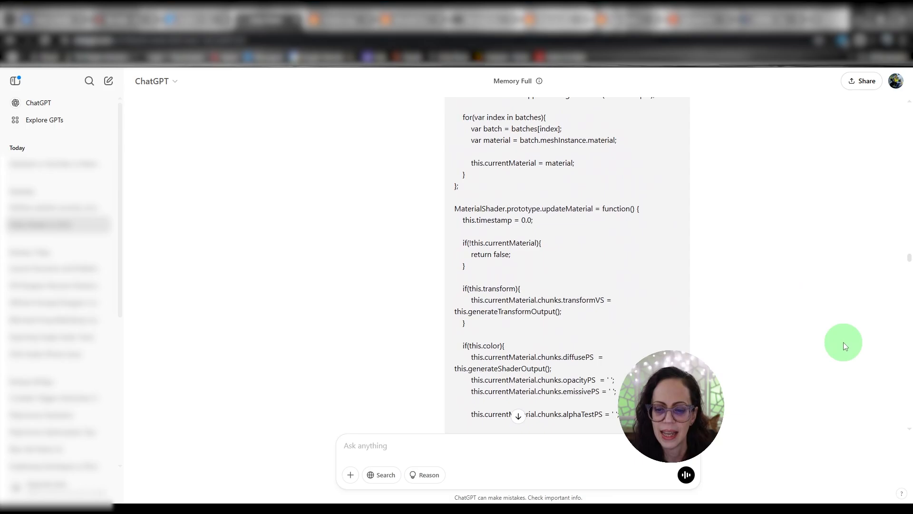
scroll(843, 344, down, 20)
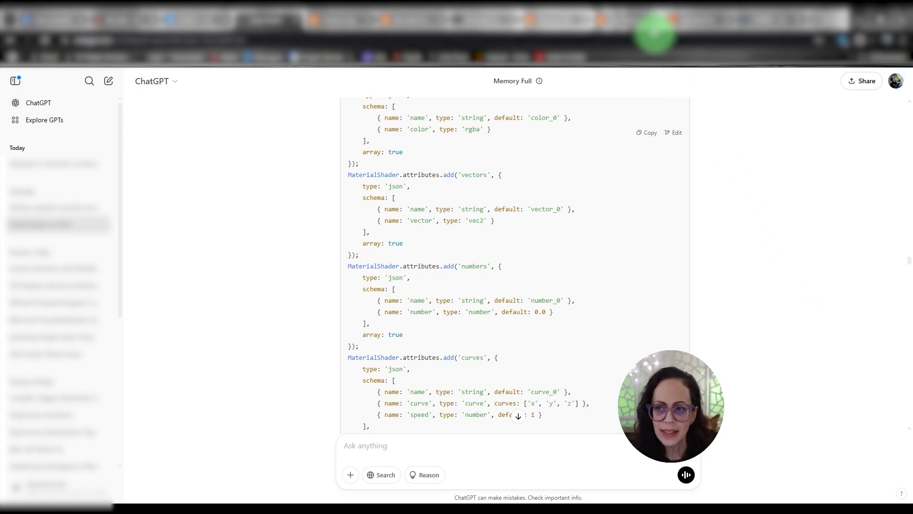
Step: Examine the public PlayCanvas Ship Viewer project's overview page, its fork option and its ModelViewer scene in the editor
click(655, 29)
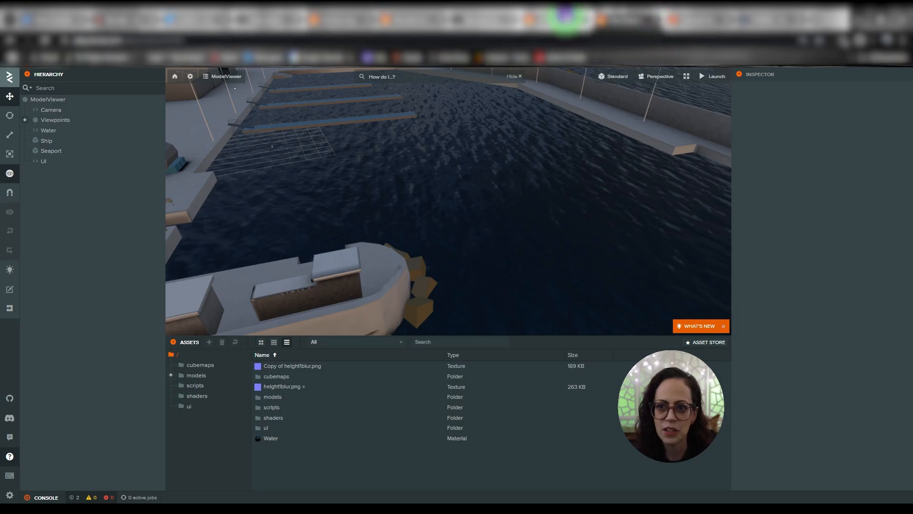
click(566, 19)
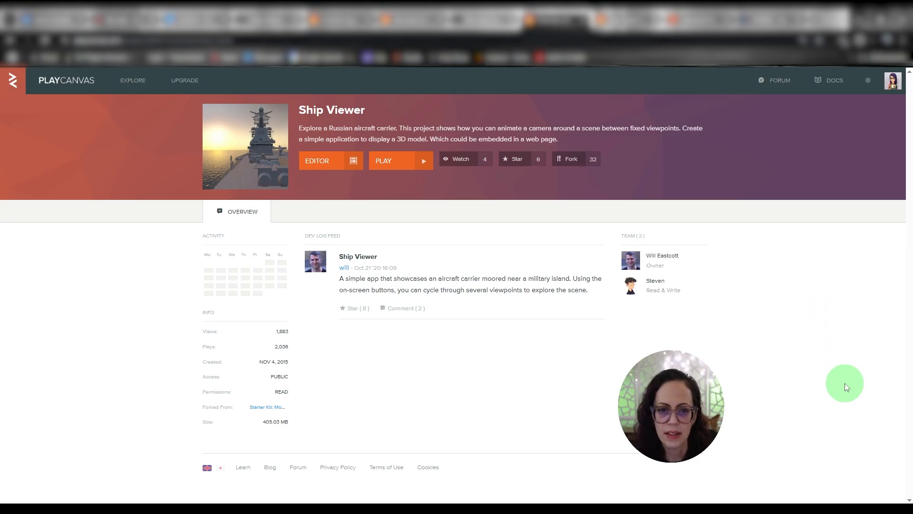
click(628, 20)
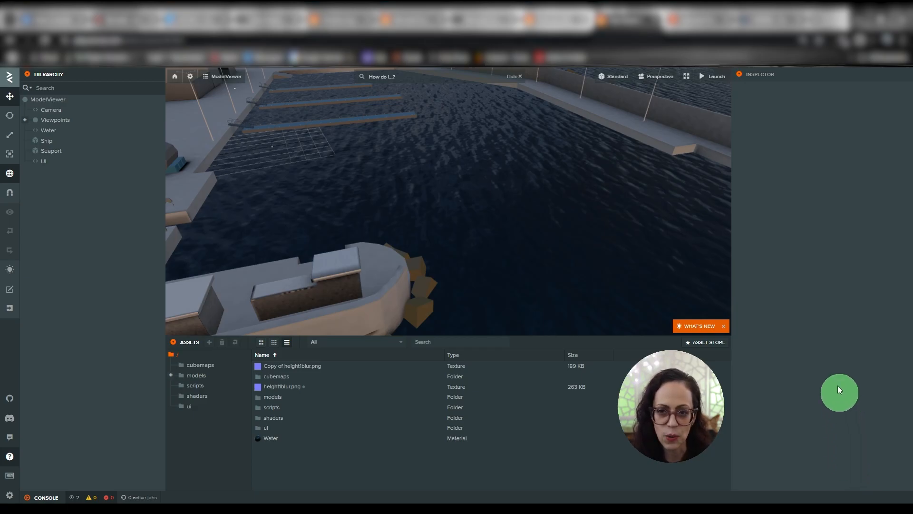
click(556, 19)
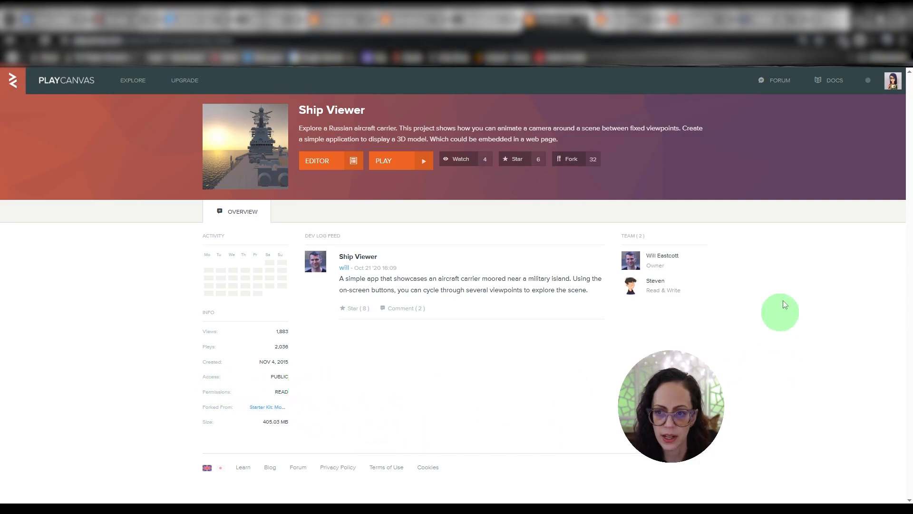
click(574, 164)
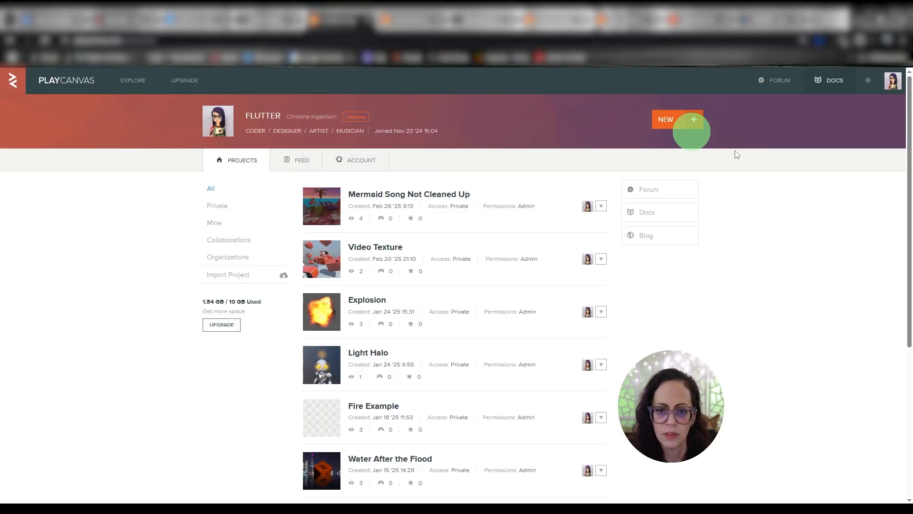
Step: Look through the account's project list for the Water Ship Viewer copy and return to its ModelViewer scene
scroll(772, 251, down, 4)
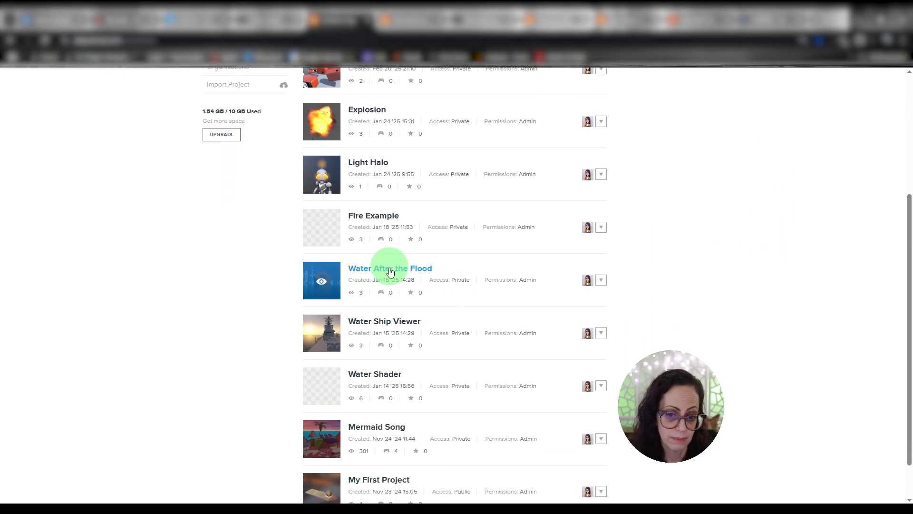
scroll(718, 381, down, 2)
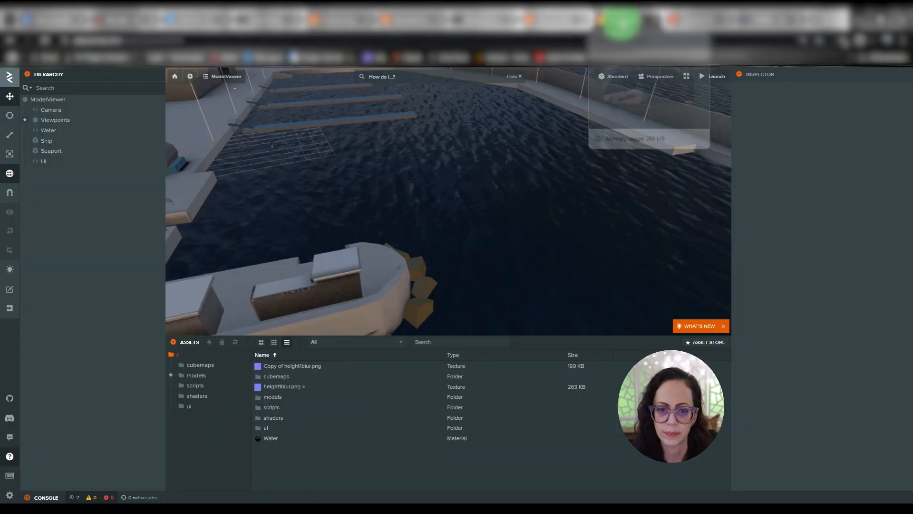
click(623, 22)
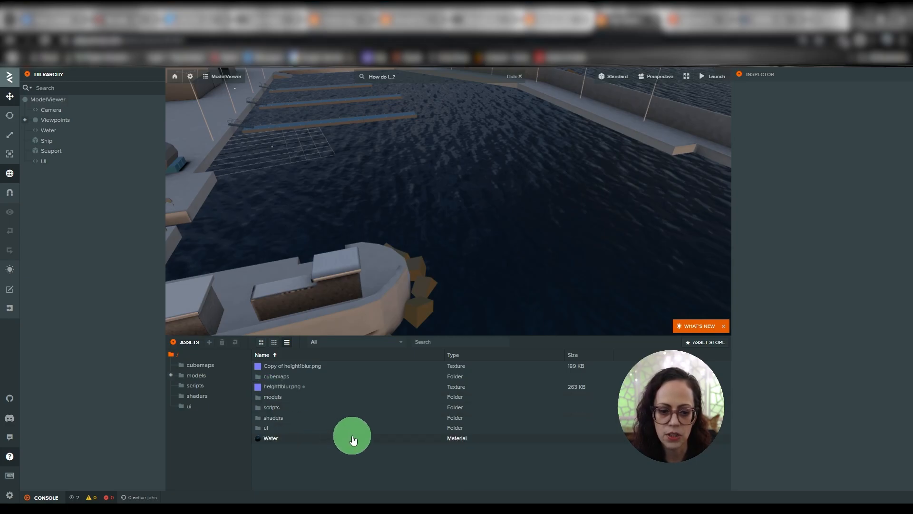
Step: Select the Water material in the Main Island project and review its properties, including the normals and environment settings
click(412, 22)
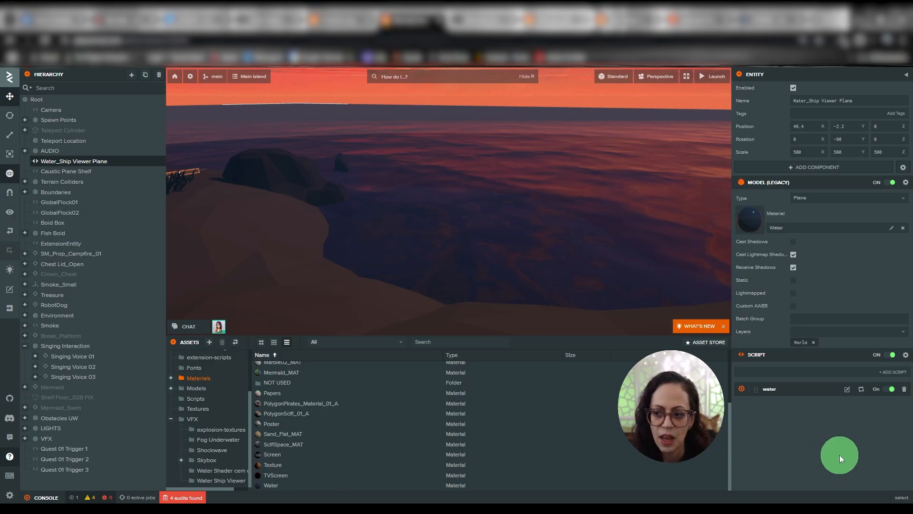
click(276, 490)
click(277, 490)
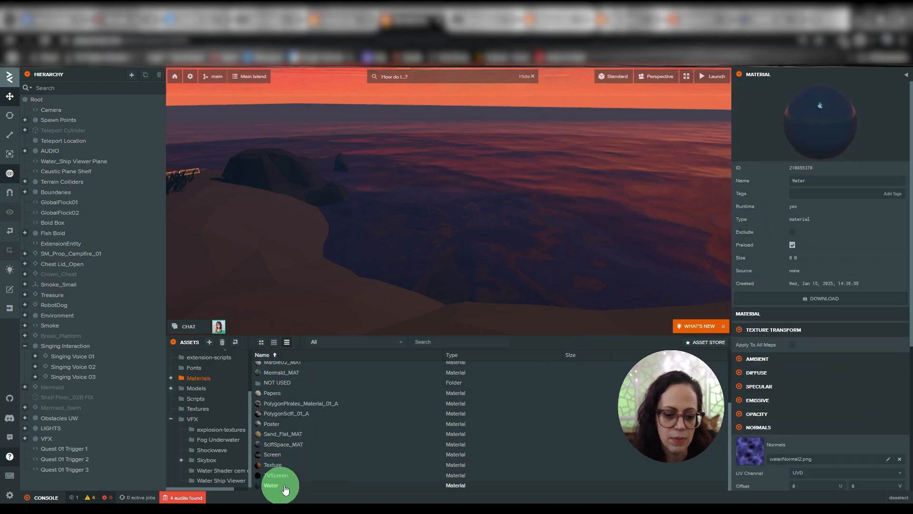
click(681, 488)
click(285, 490)
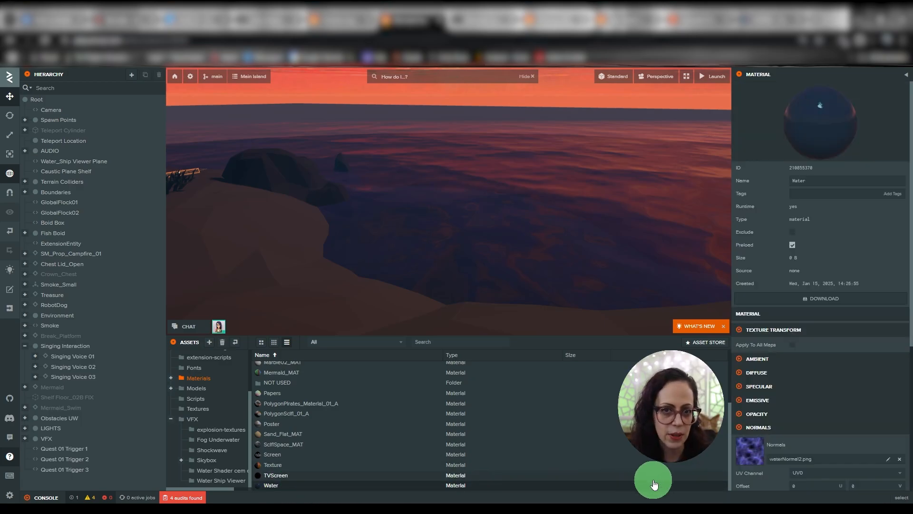
scroll(904, 328, down, 2)
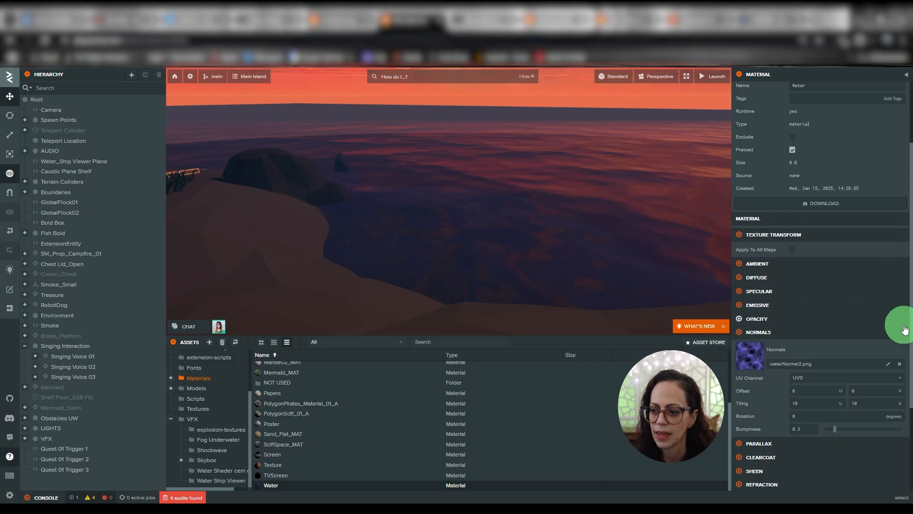
scroll(881, 336, down, 2)
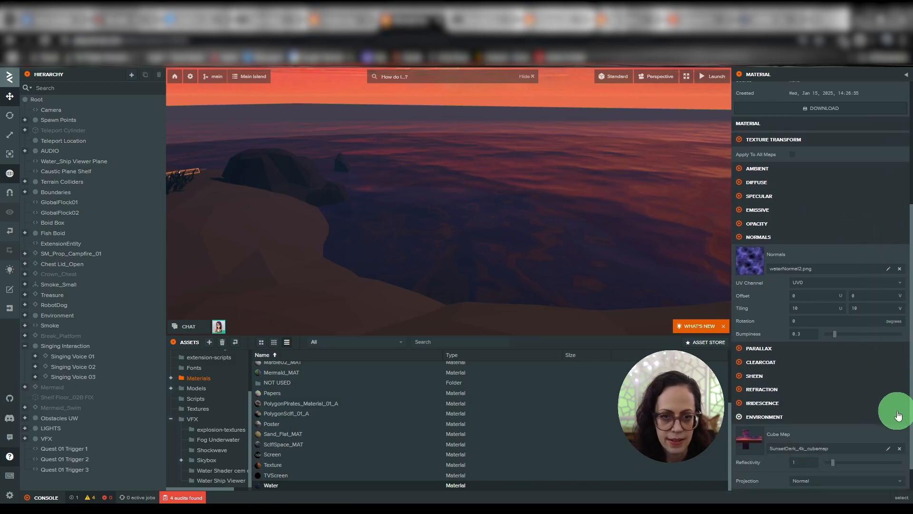
scroll(861, 422, up, 4)
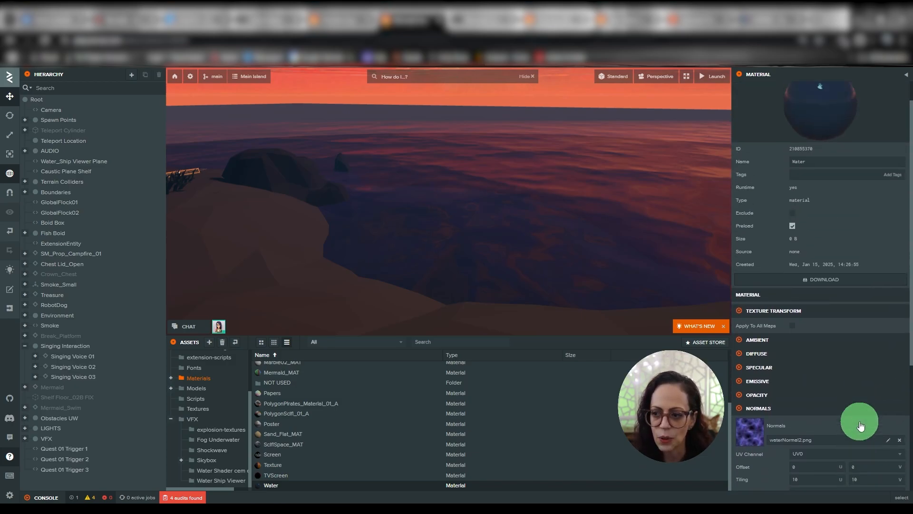
scroll(861, 425, up, 1)
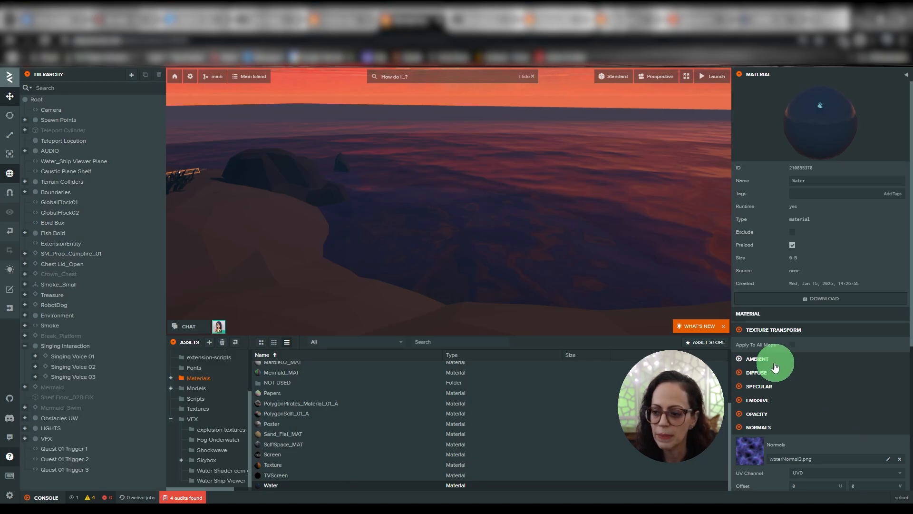
Step: Collapse the Water material's Texture Transform settings and inspect its Ambient settings
click(739, 331)
click(740, 330)
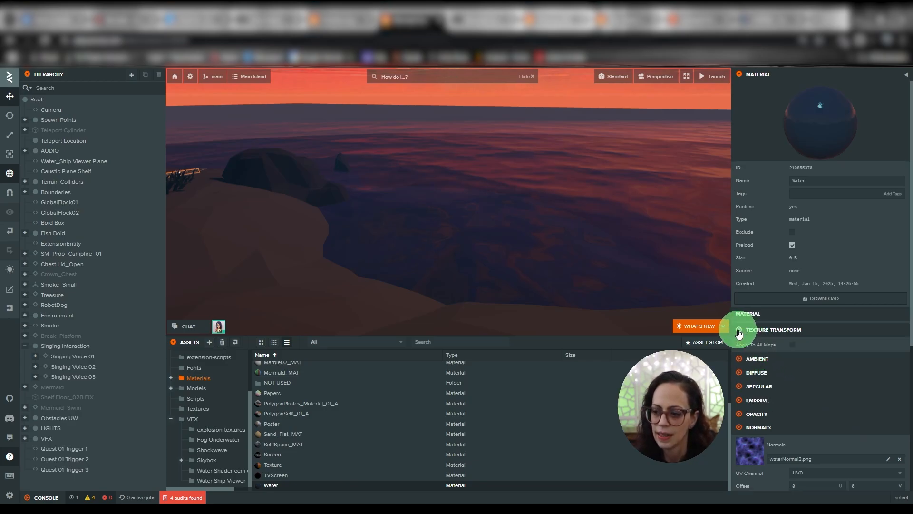
click(740, 330)
click(741, 344)
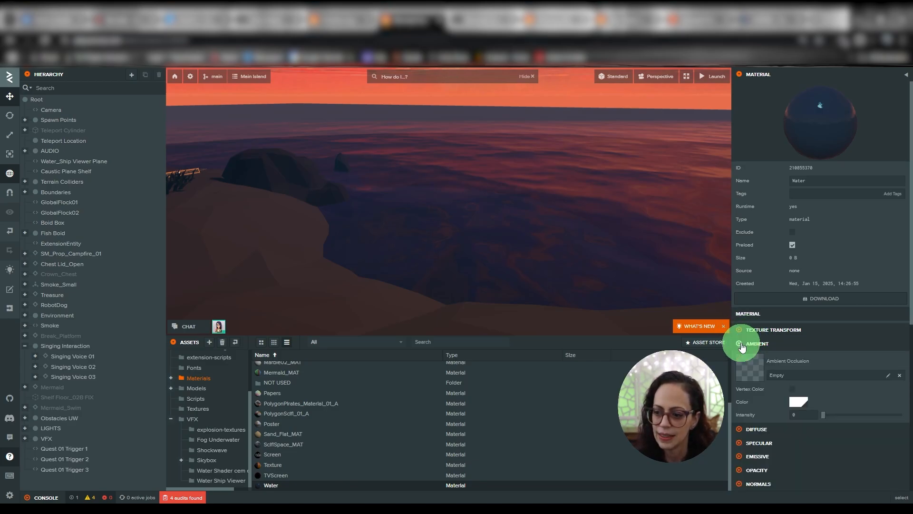
scroll(891, 361, down, 3)
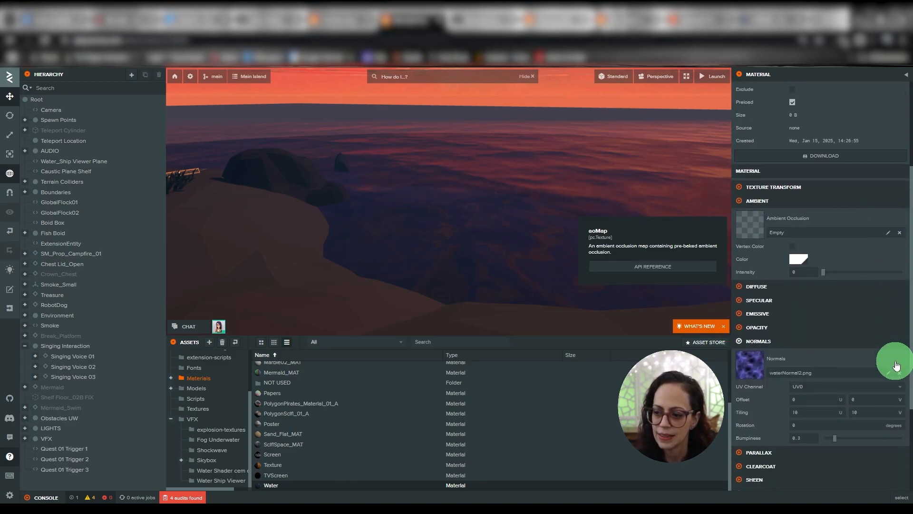
click(741, 201)
Step: Inspect the Water material's Diffuse settings and its diffuse colour values
click(740, 214)
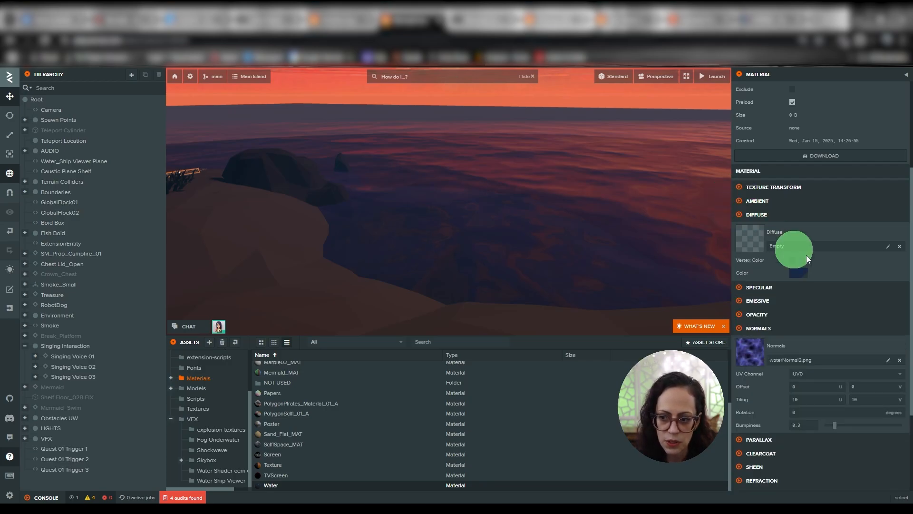
click(799, 272)
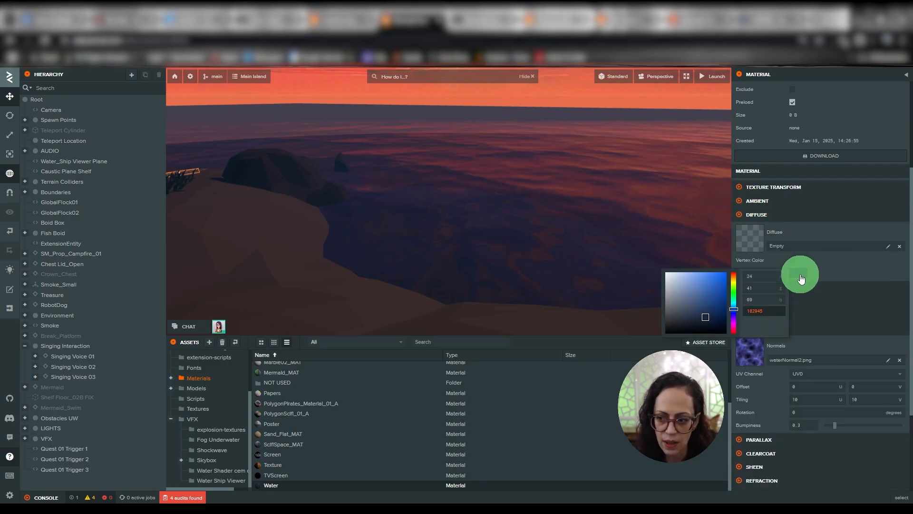
click(740, 216)
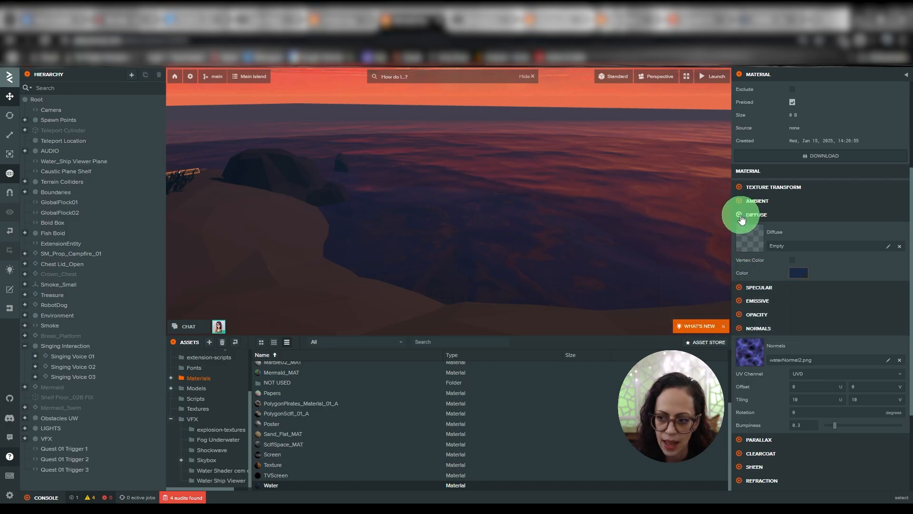
click(740, 215)
Step: Inspect the Water material's Specular settings and its specular colour
click(739, 228)
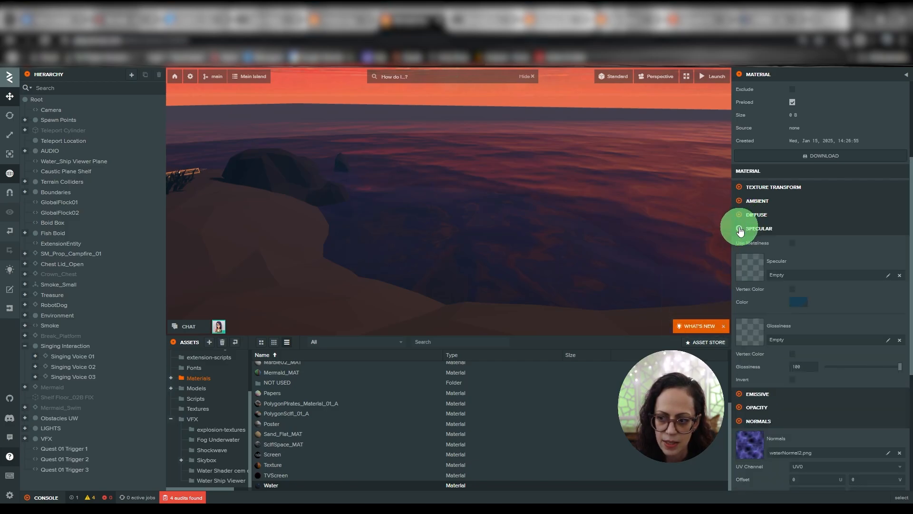
click(804, 310)
click(743, 233)
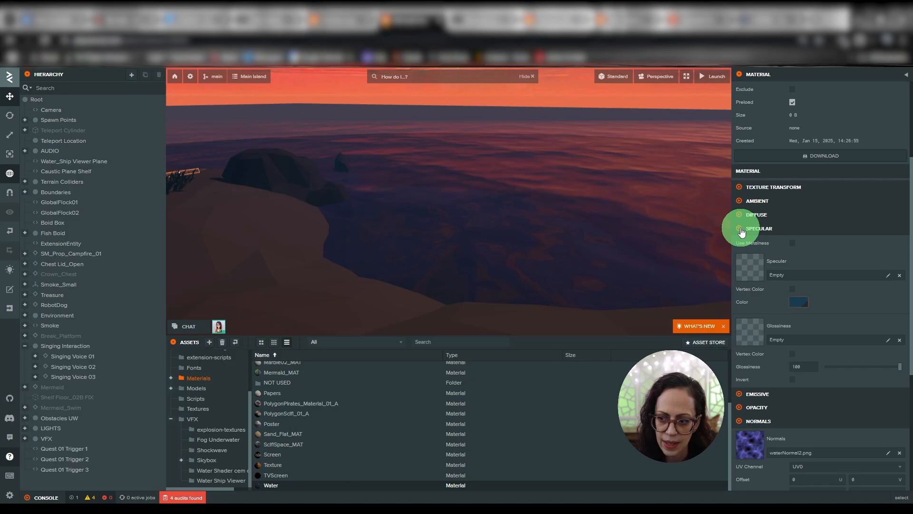
click(742, 231)
Step: Inspect the Water material's Emissive settings and its emissive colour values
click(741, 242)
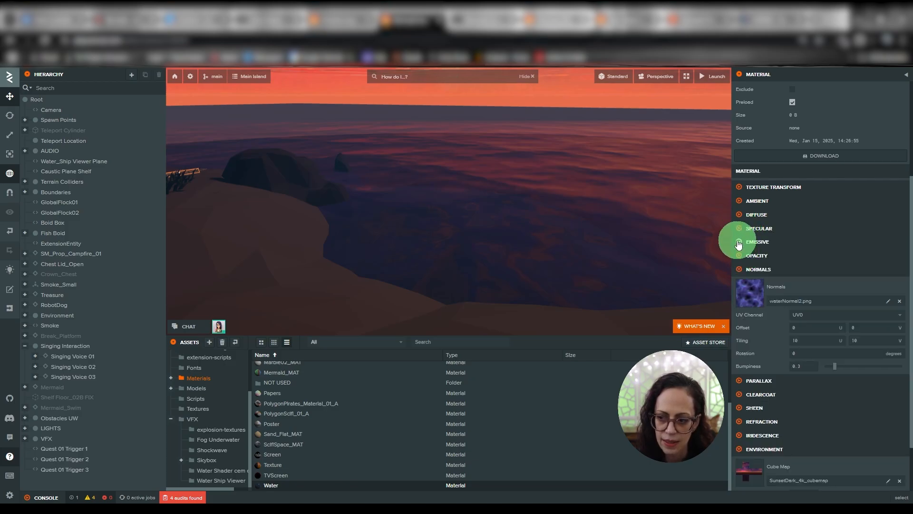
click(801, 303)
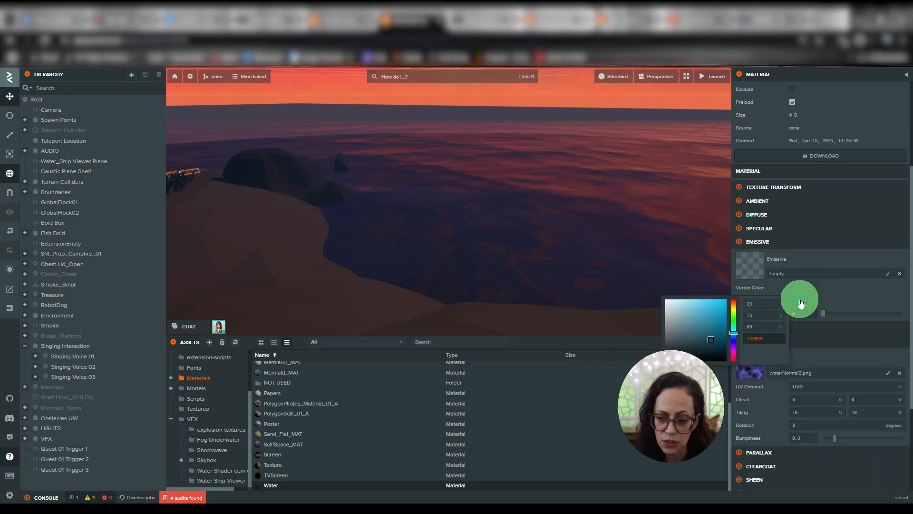
click(743, 246)
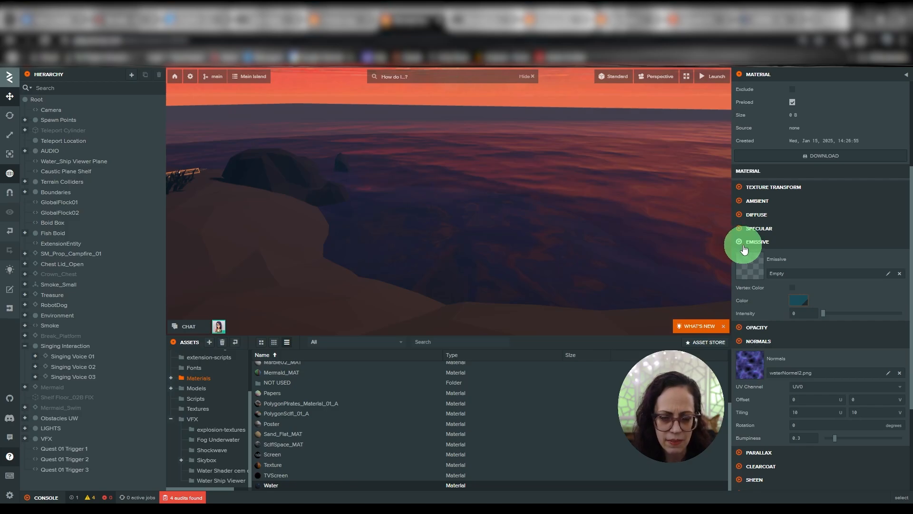
click(741, 242)
Step: Inspect the Water material's Opacity settings and view the water around the rock in the scene
click(741, 257)
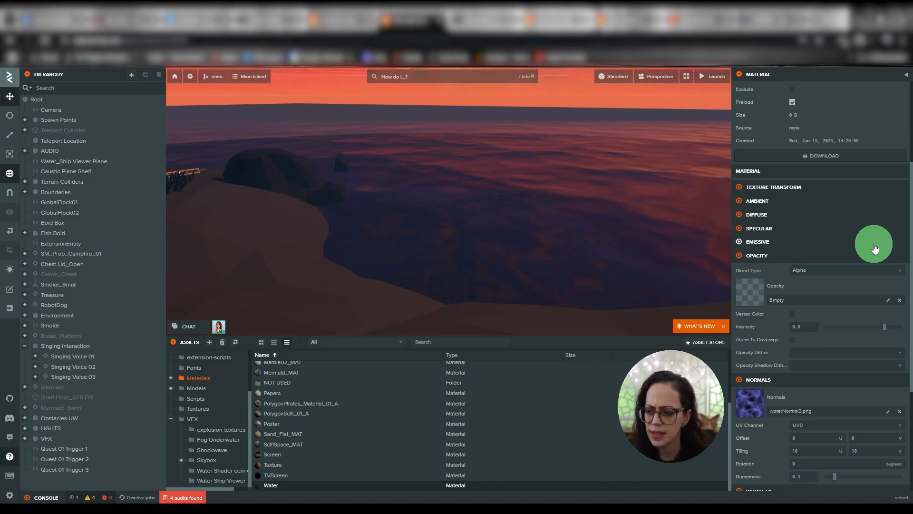
click(745, 256)
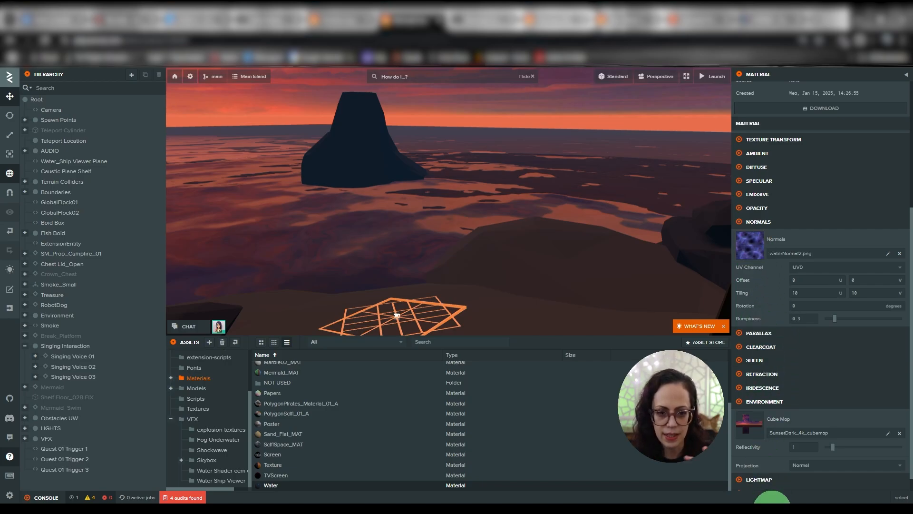
right_drag(562, 265, 493, 248)
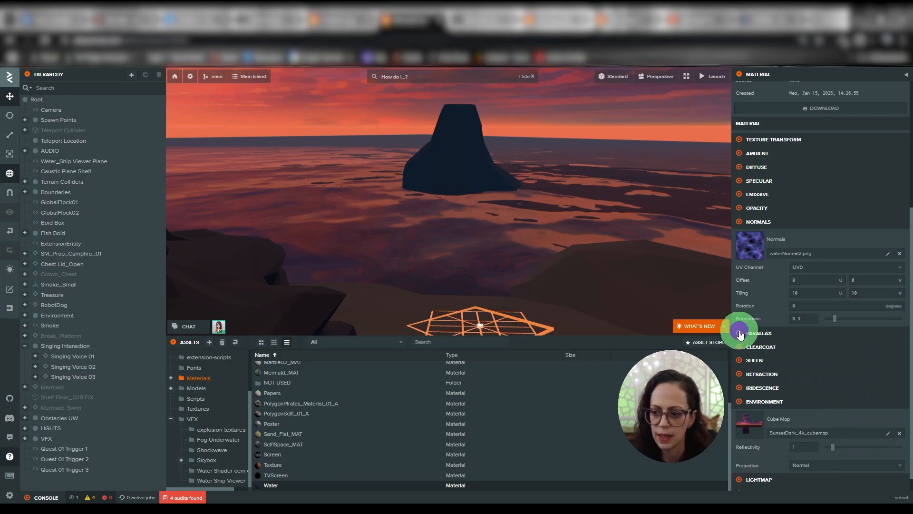
Step: Check the Water material's Parallax, Clearcoat, Sheen, Refraction and Iridescence settings one by one
click(739, 334)
click(740, 334)
click(740, 347)
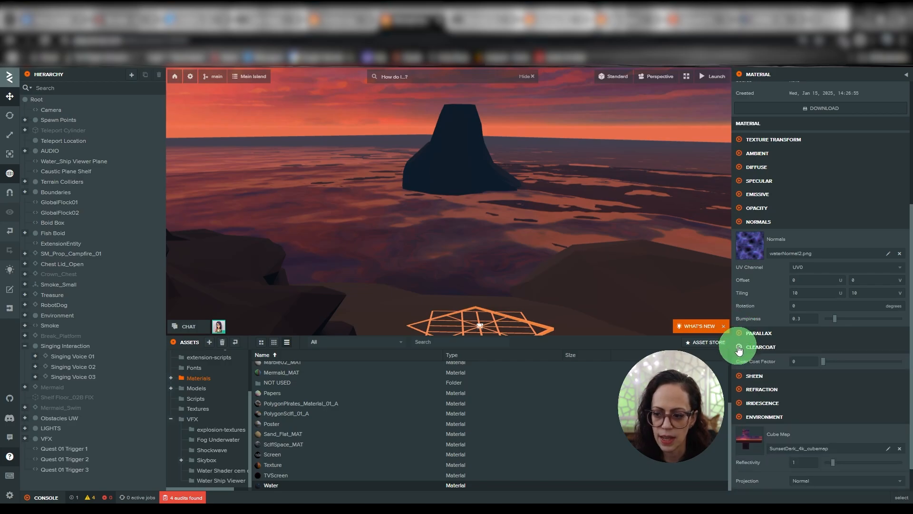
click(740, 347)
click(740, 361)
click(740, 361)
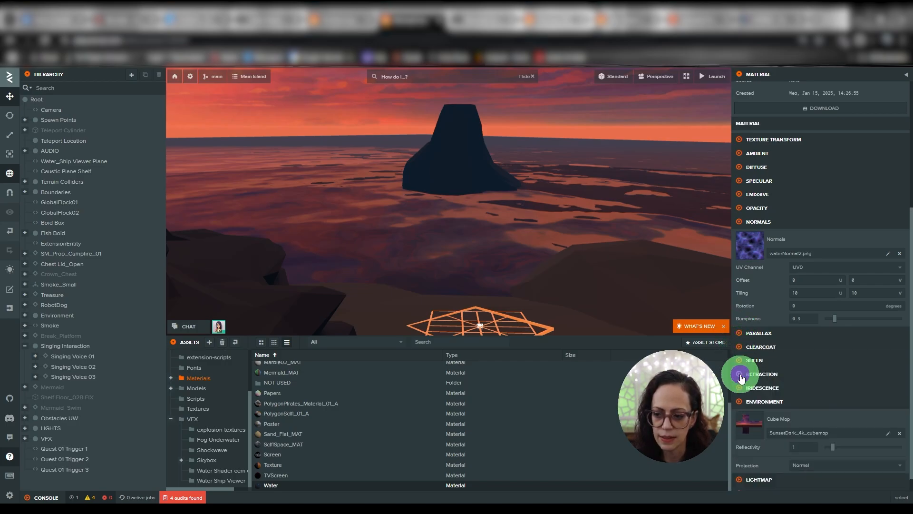
click(740, 375)
click(740, 375)
click(740, 388)
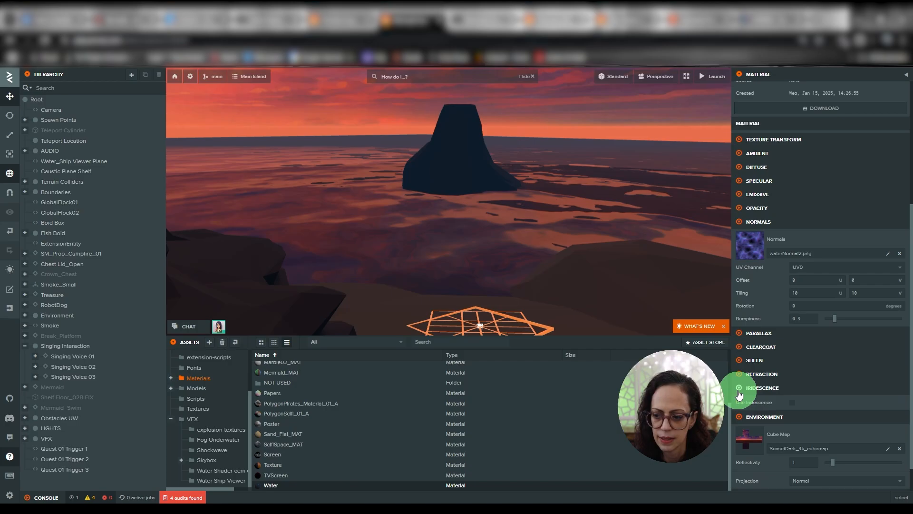
click(740, 388)
Step: Inspect the Water material's Lightmap settings and its Other settings, including depth, cull mode, fog, lighting and skybox
scroll(897, 387, down, 1)
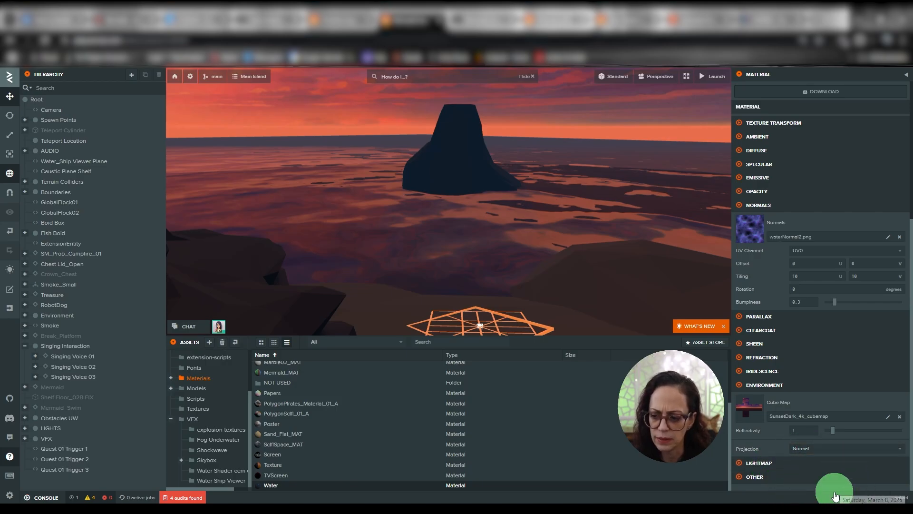
click(742, 464)
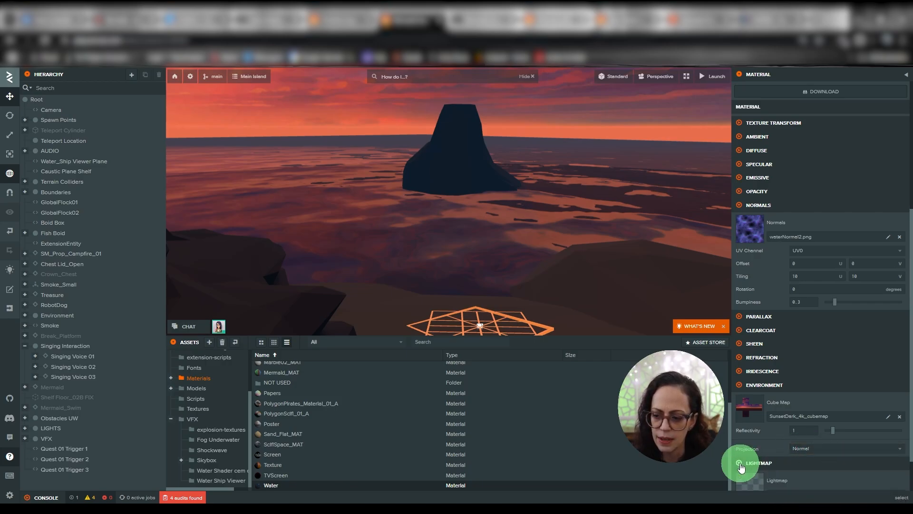
scroll(746, 418, down, 1)
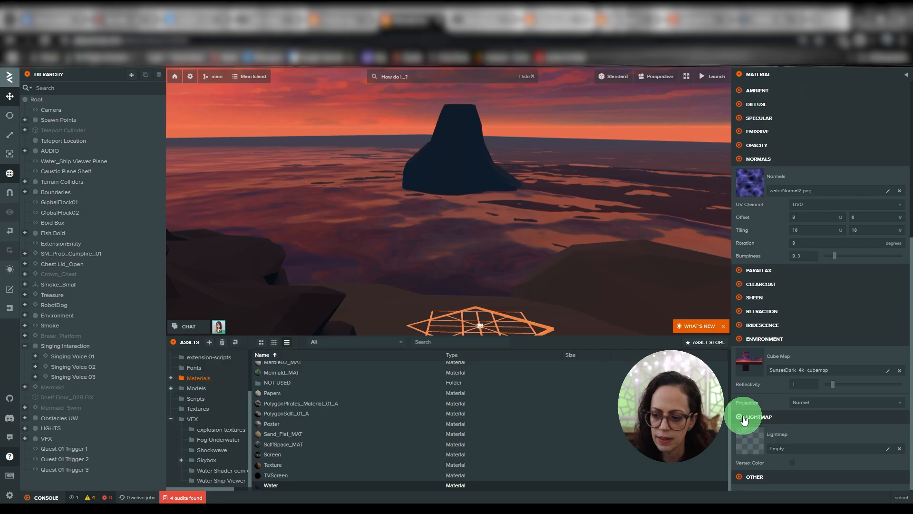
click(741, 417)
click(738, 478)
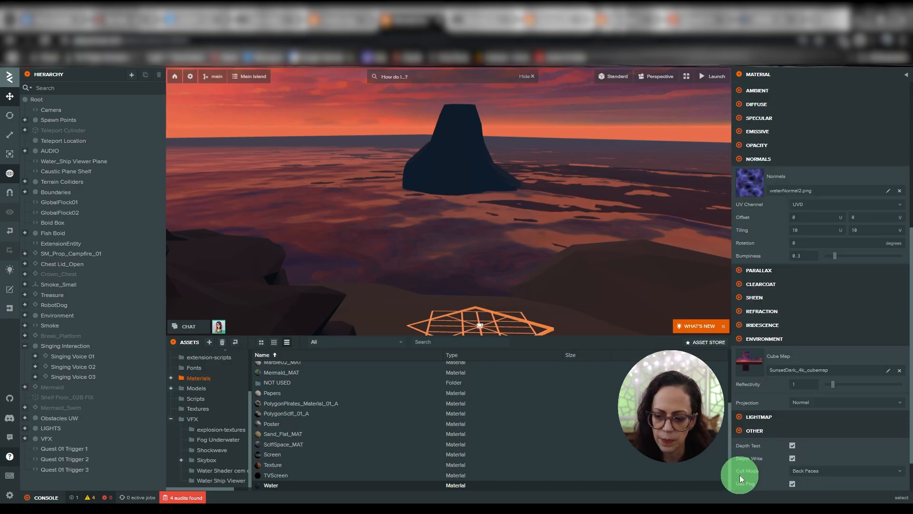
scroll(839, 464, down, 2)
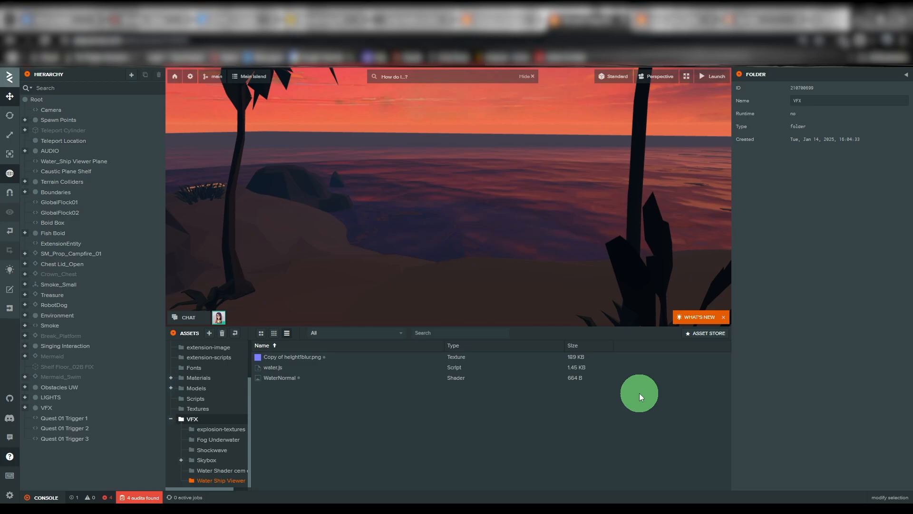
Step: Inspect the WaterNormal shader in the Water Ship Viewer folder and the basis.wasm files in the basis.js folder
click(277, 379)
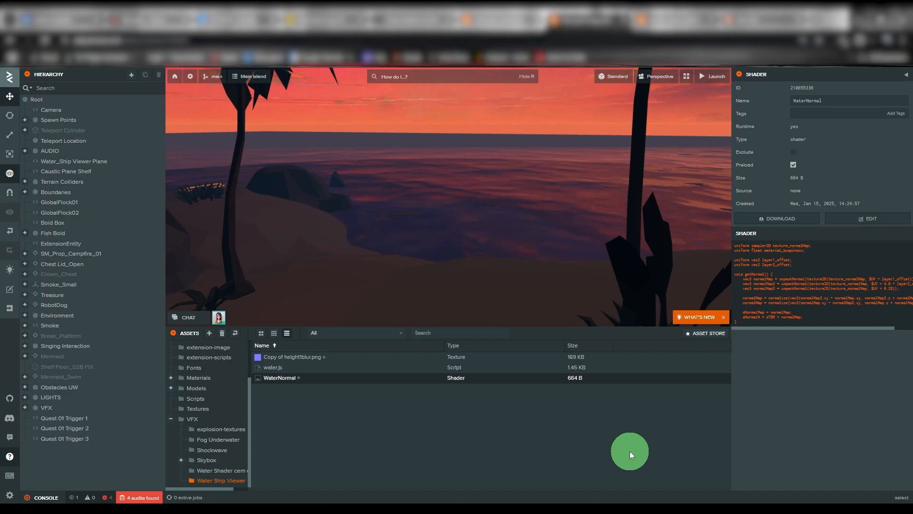
scroll(205, 398, up, 3)
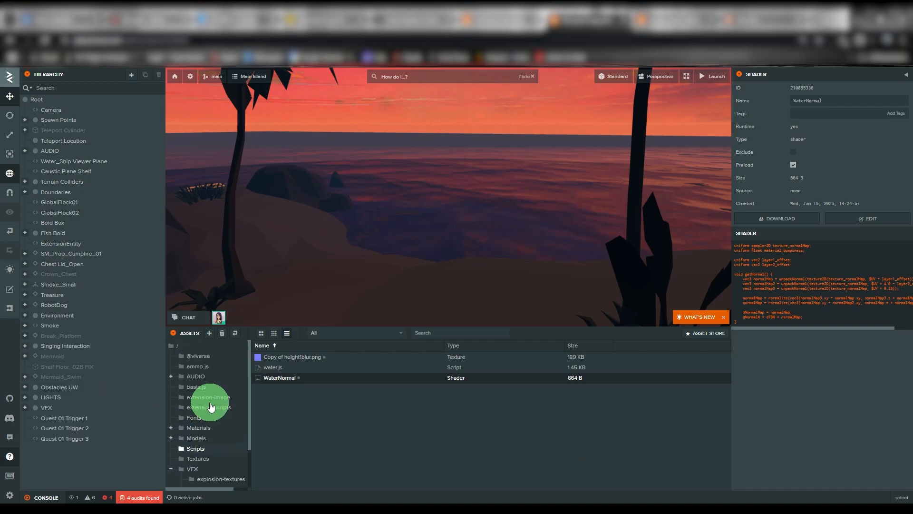
click(214, 389)
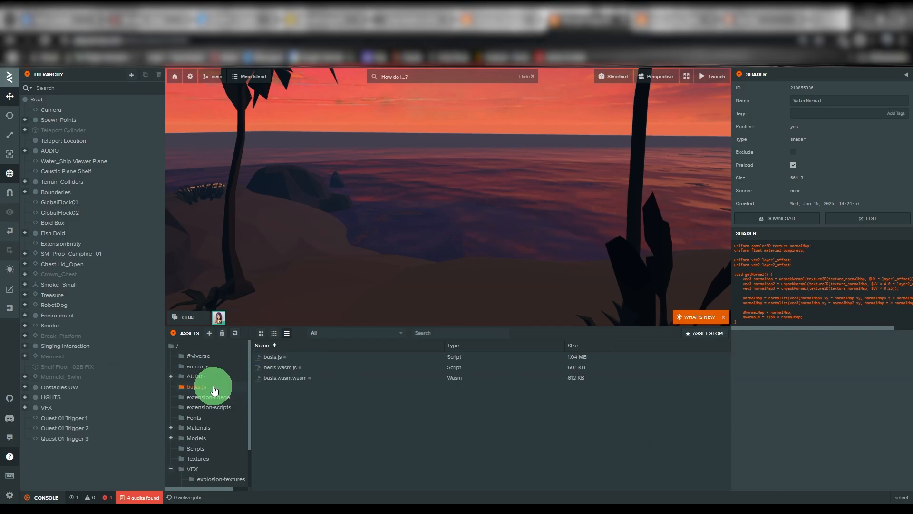
click(290, 368)
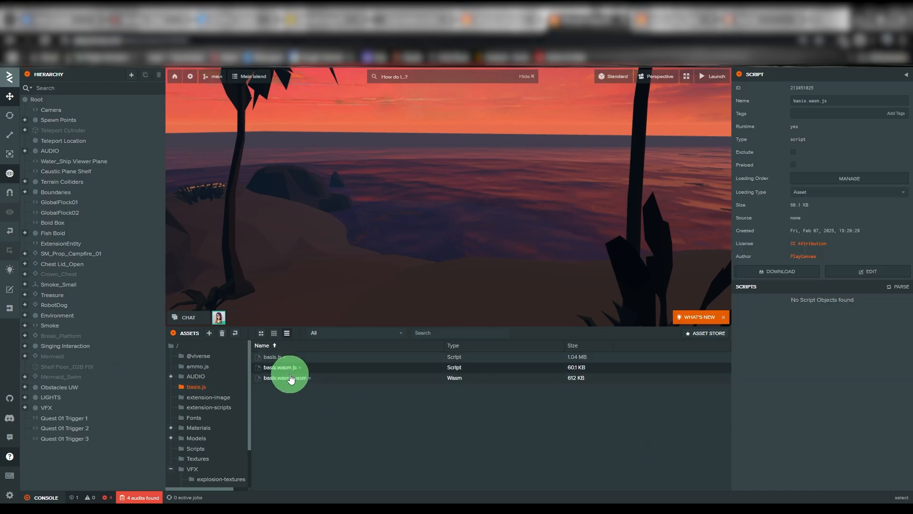
click(291, 379)
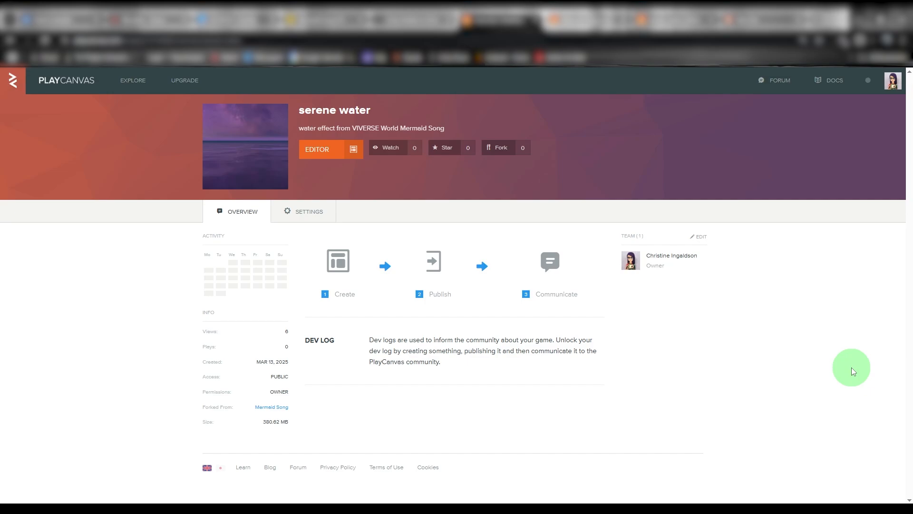
Step: Switch to the serene water project's editor and launch its Main Island scene
click(671, 19)
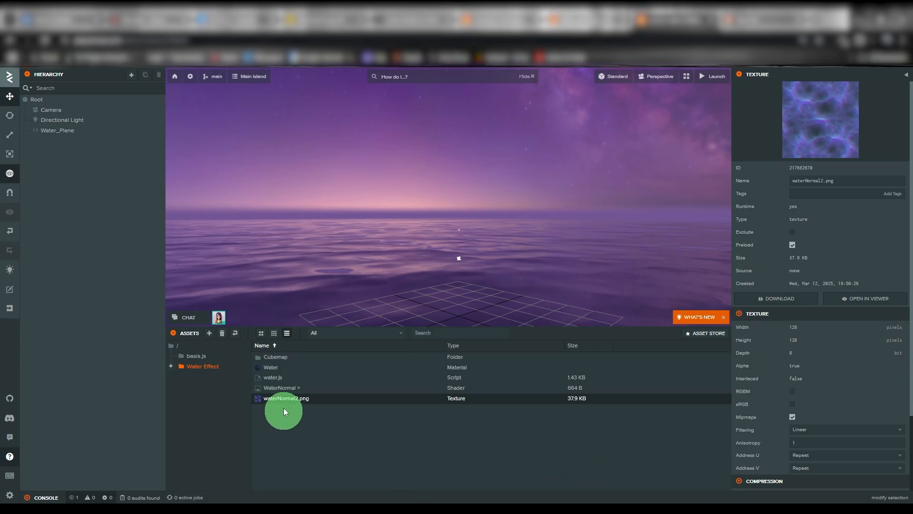
click(716, 77)
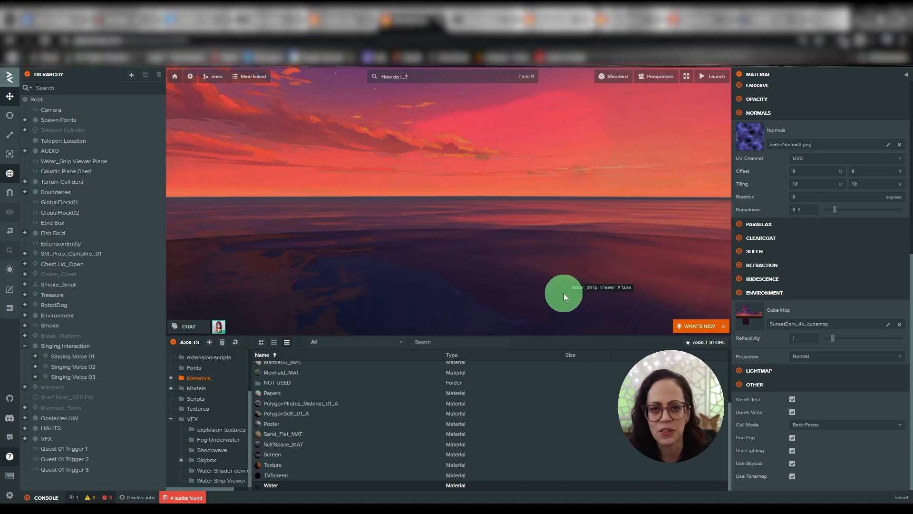
Step: Look around the water plane in the Mermaid Song project's Main Island scene and launch it to see the underwater view
drag(564, 293, 580, 276)
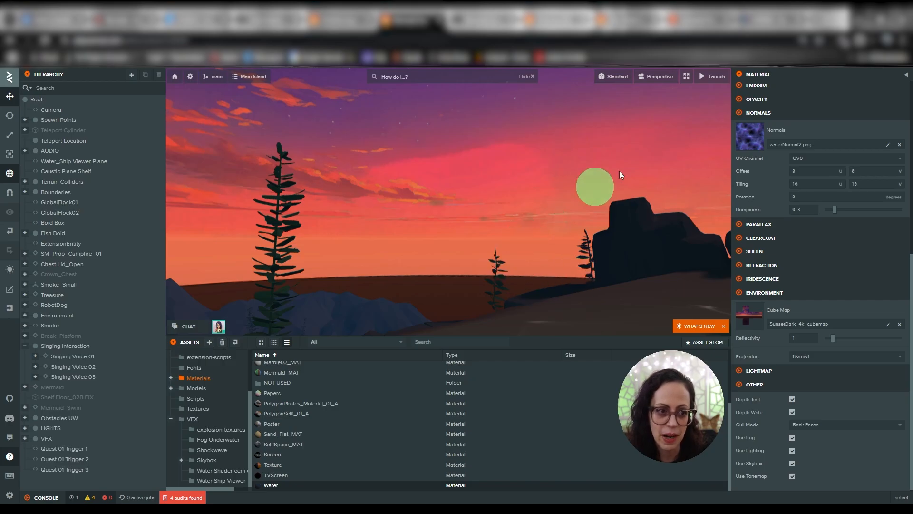
click(717, 79)
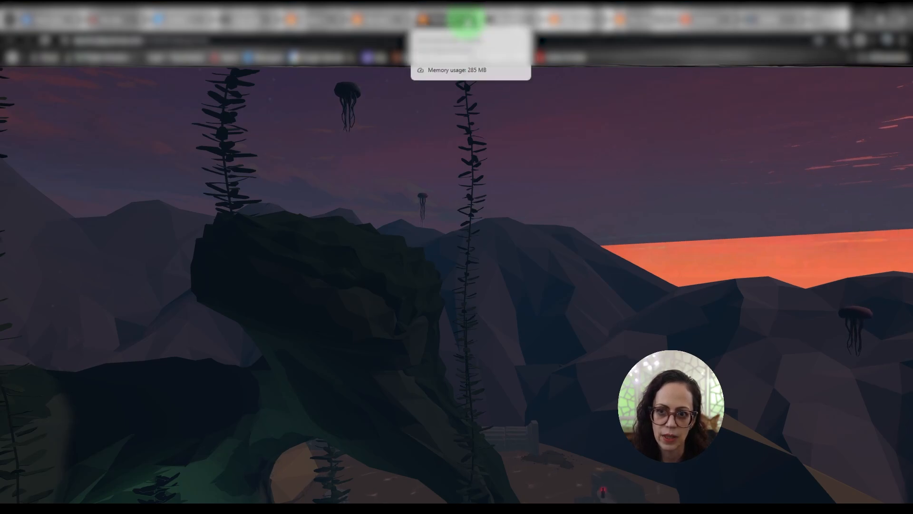
Step: Review the water.js script in the code editor and return to the Main Island scene
click(469, 20)
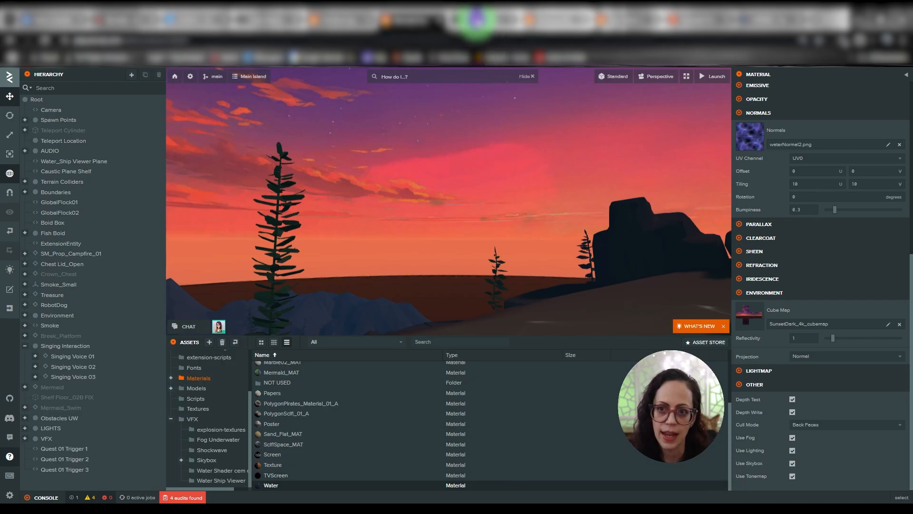
click(476, 20)
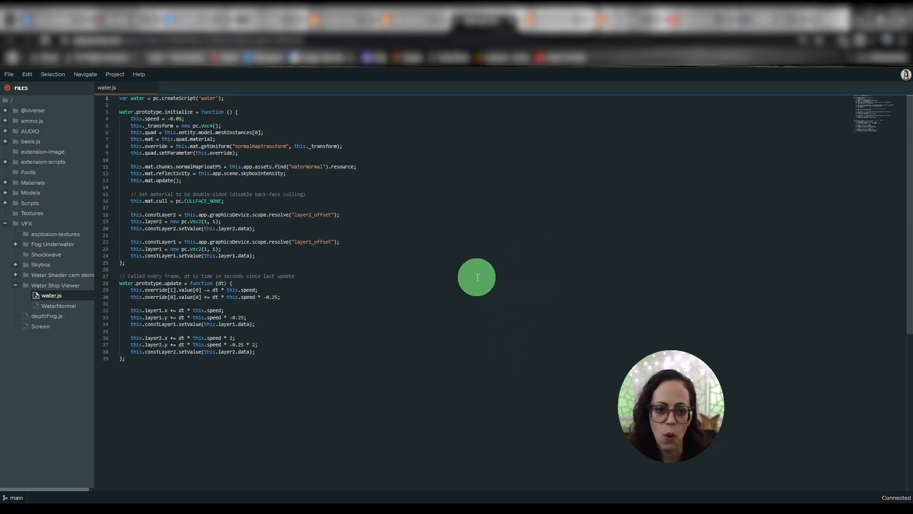
click(418, 21)
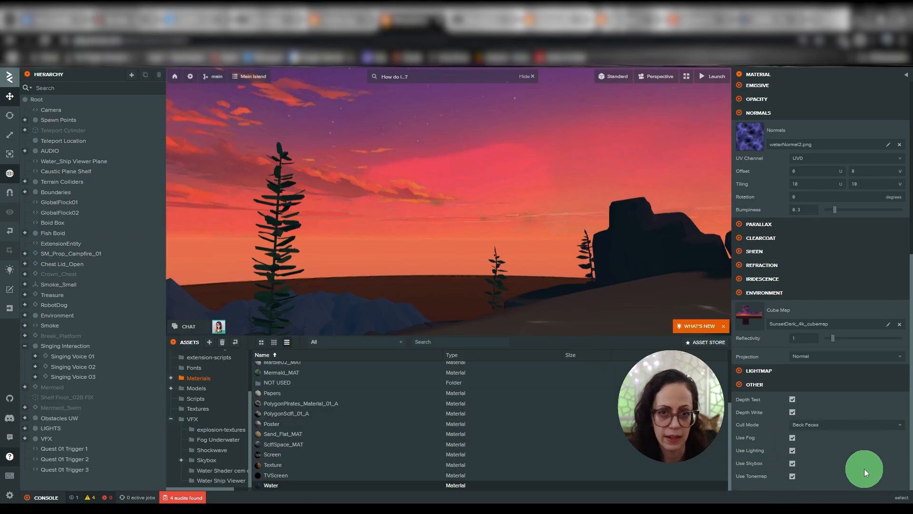
Step: Focus the view on Singing Voice 02, select the Singing Interaction entity and examine the water surface around the island
scroll(469, 210, up, 5)
drag(468, 228, 532, 281)
click(78, 366)
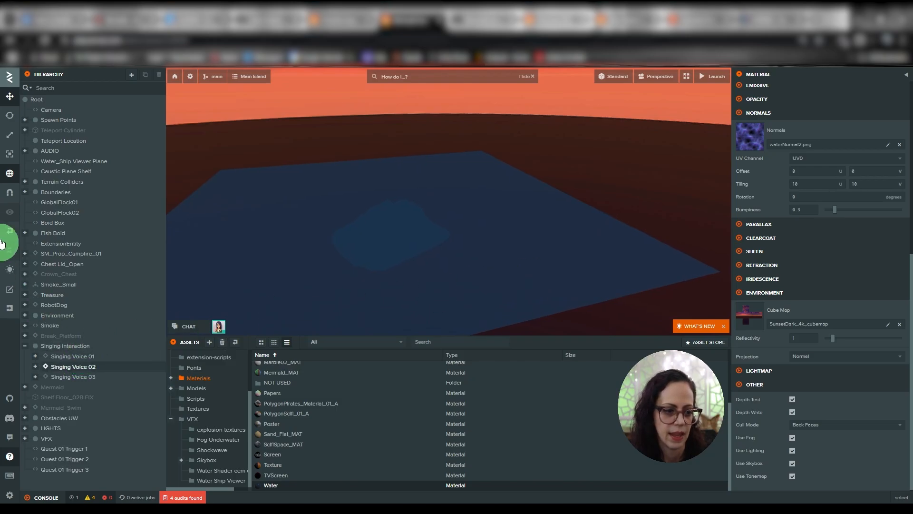
click(9, 212)
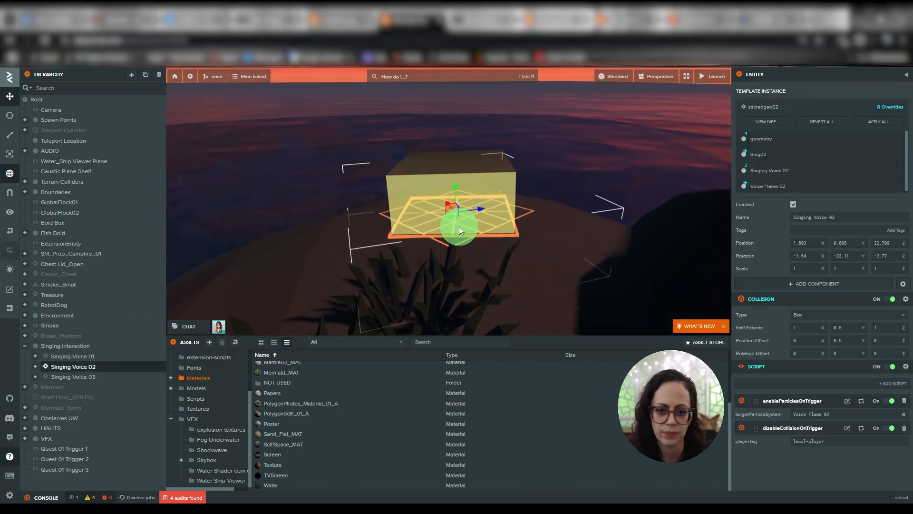
drag(459, 226, 427, 247)
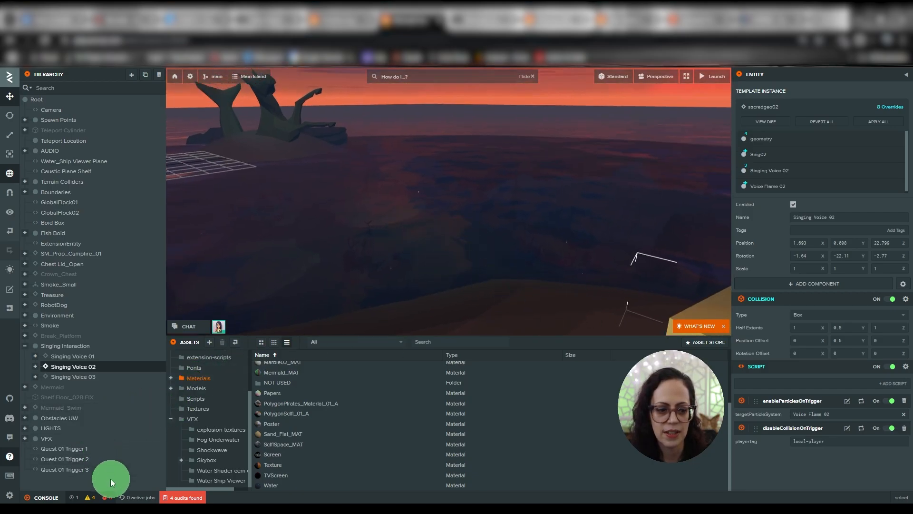
click(76, 346)
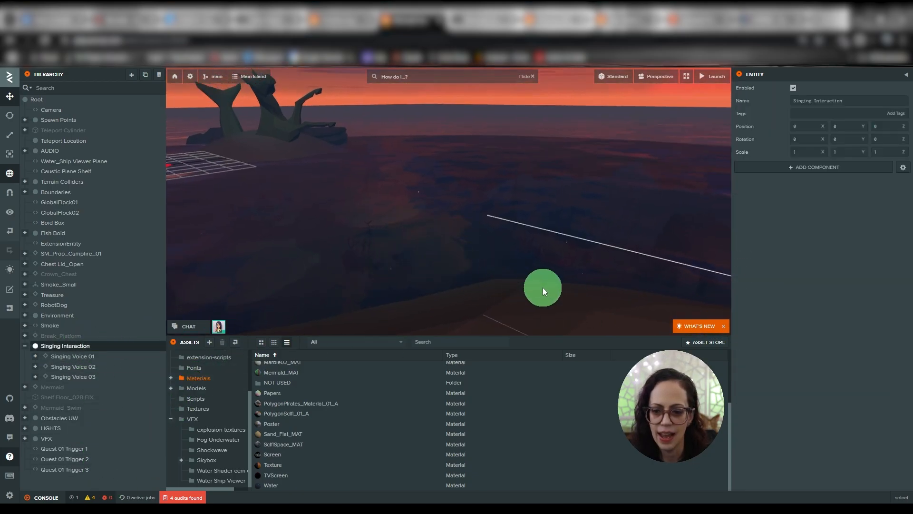
drag(465, 286, 507, 289)
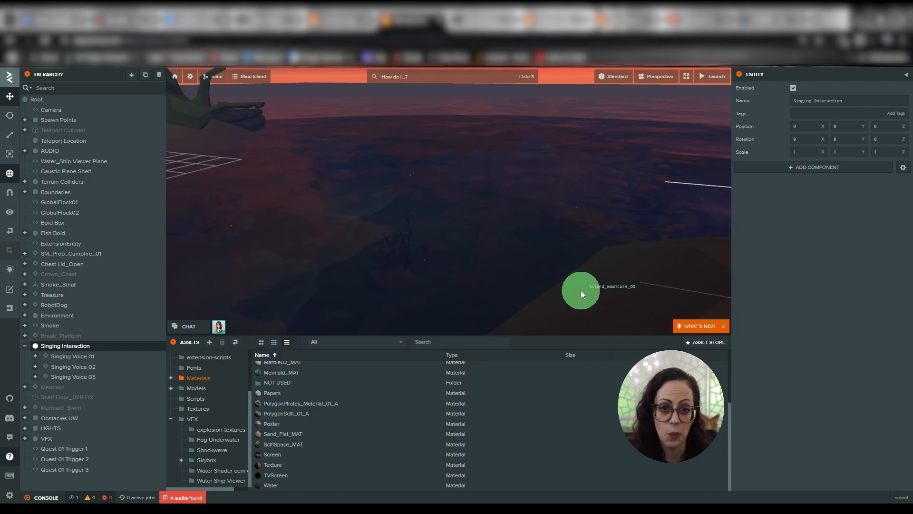
Step: Compare the water.js code with the water script component and Water material on the Water_Ship Viewer Plane entity
click(482, 20)
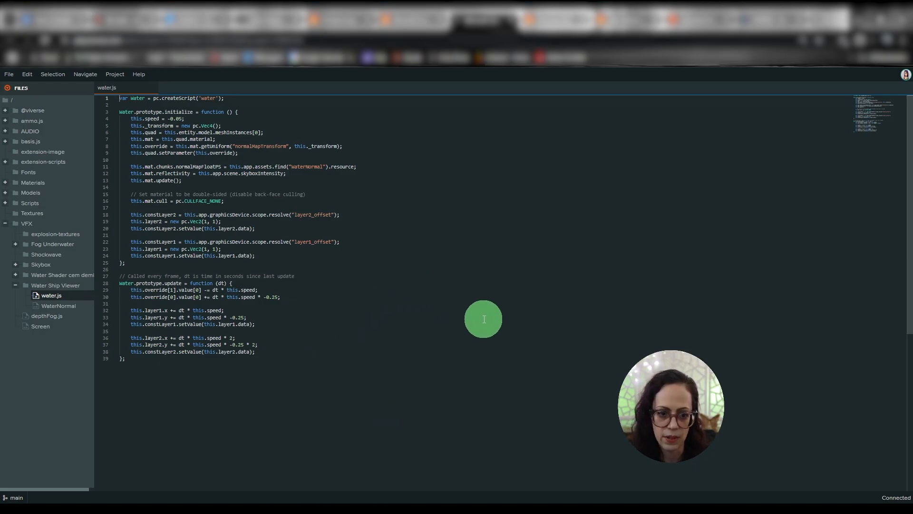
click(407, 18)
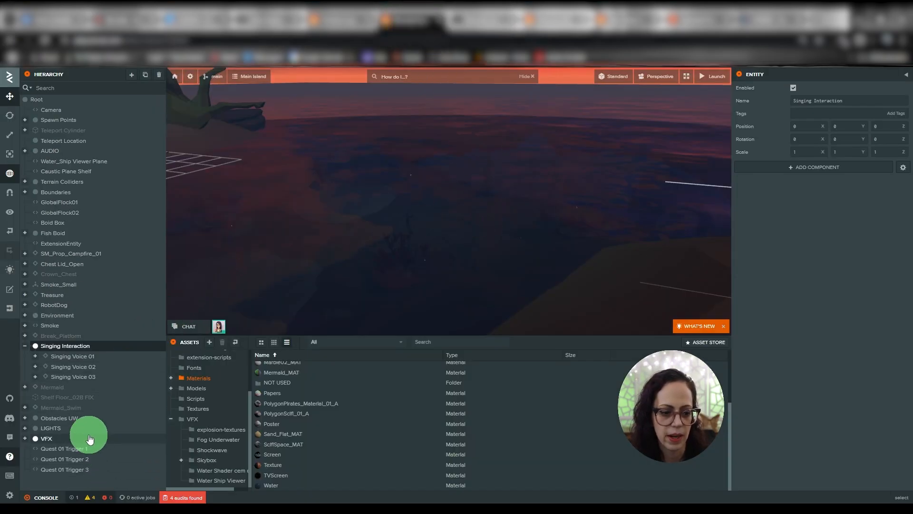
click(96, 162)
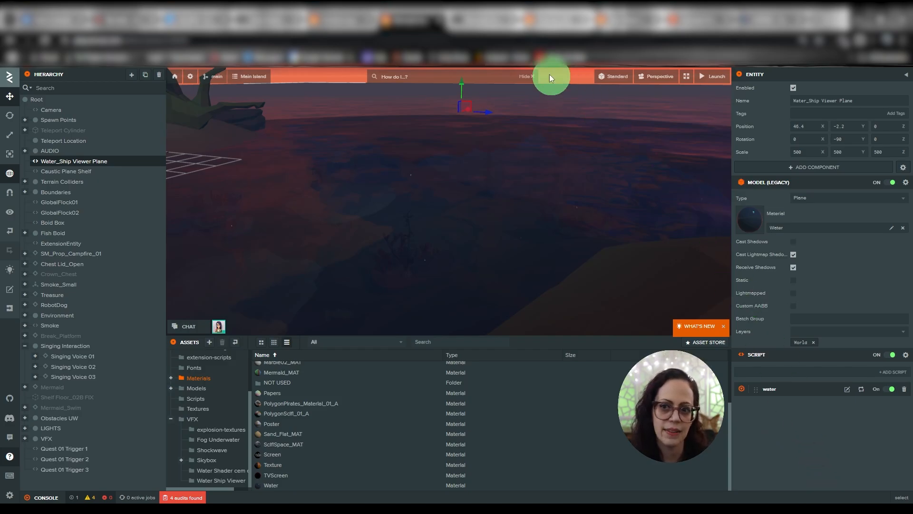
click(489, 19)
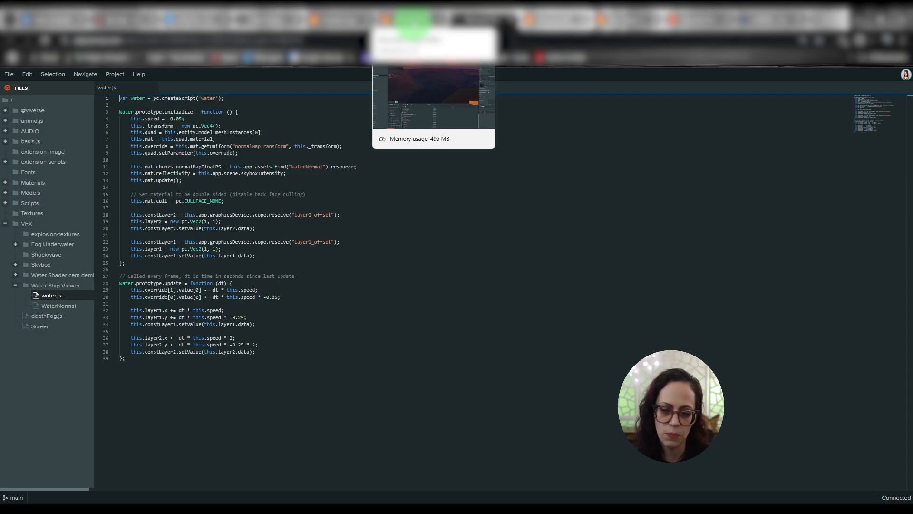
click(413, 20)
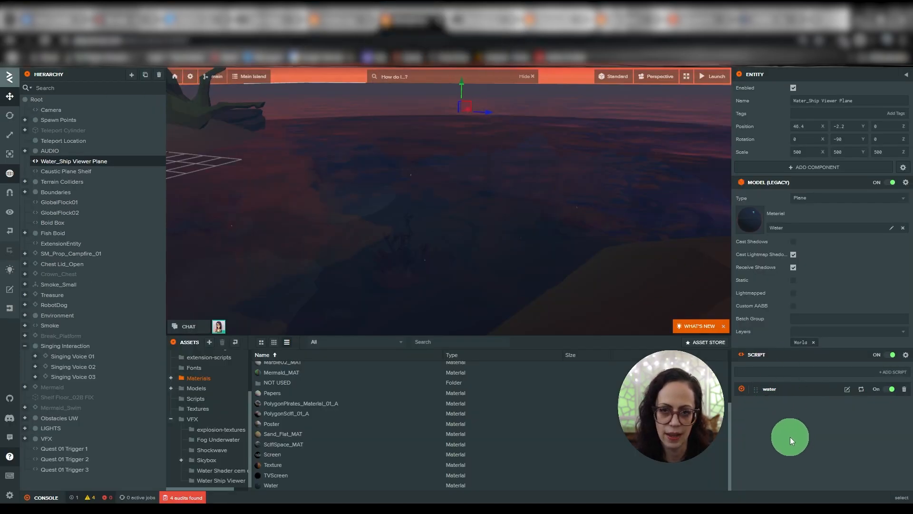